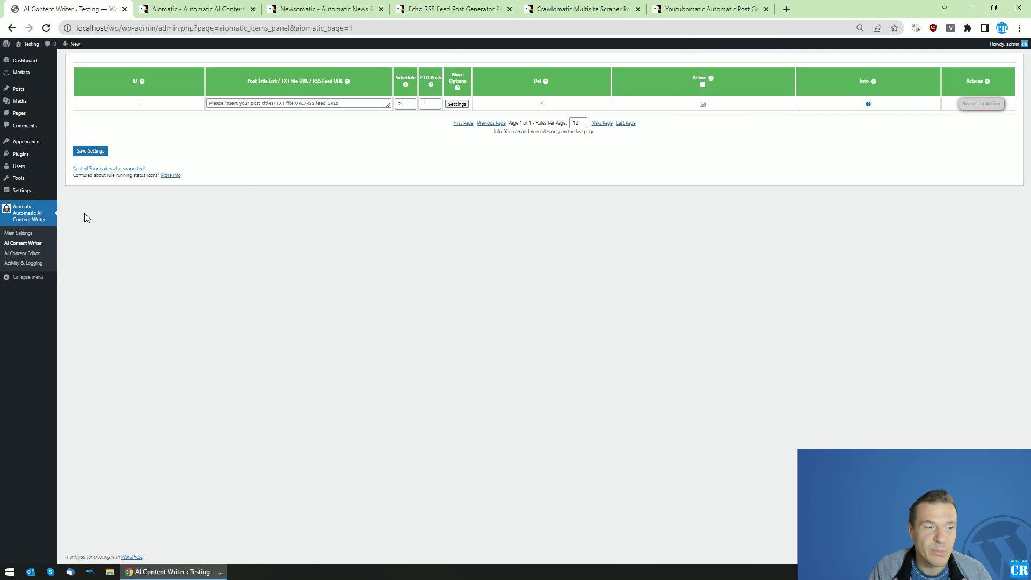
middle_click(11, 233)
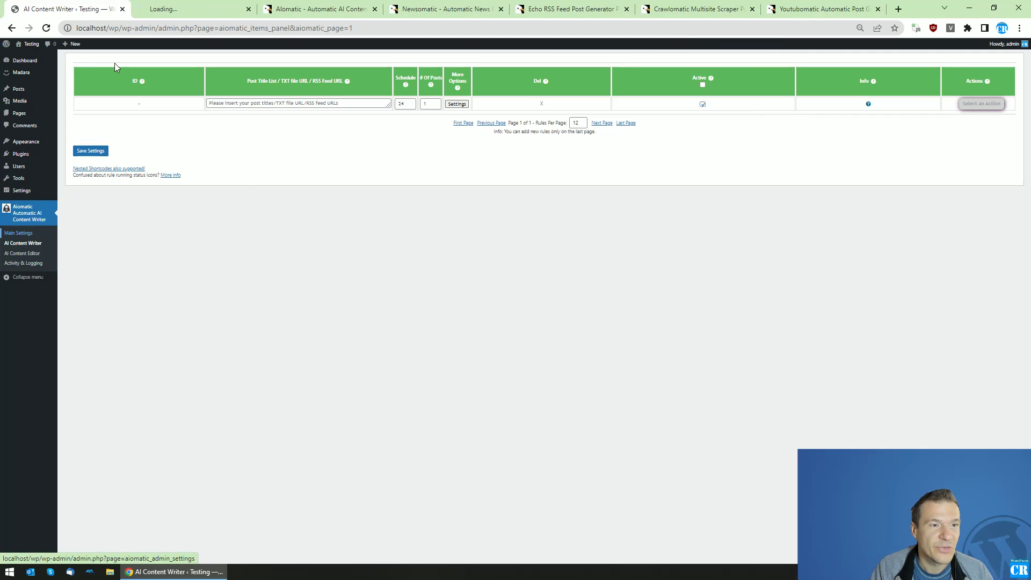
left_click(168, 8)
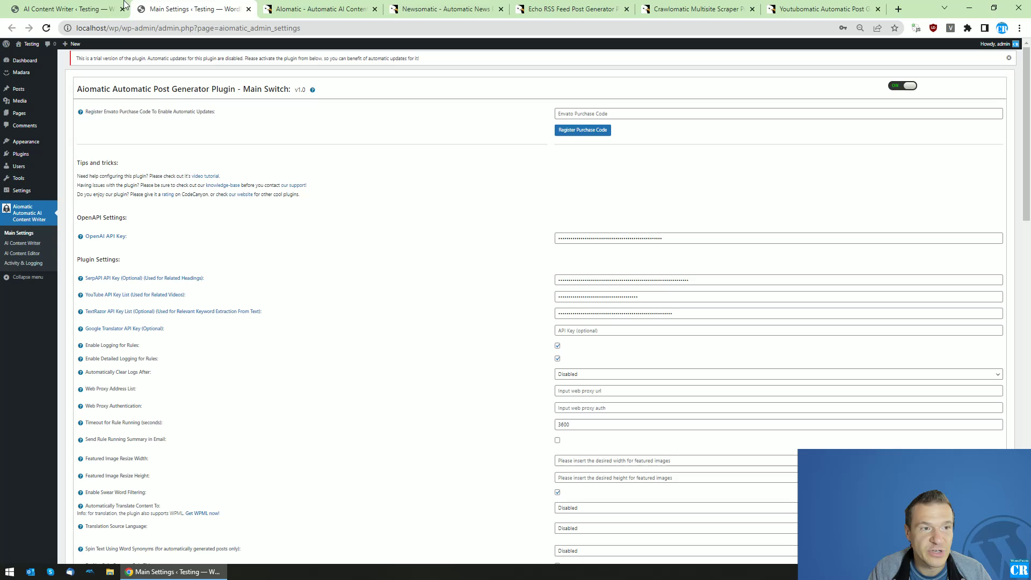
mouse_move(320, 9)
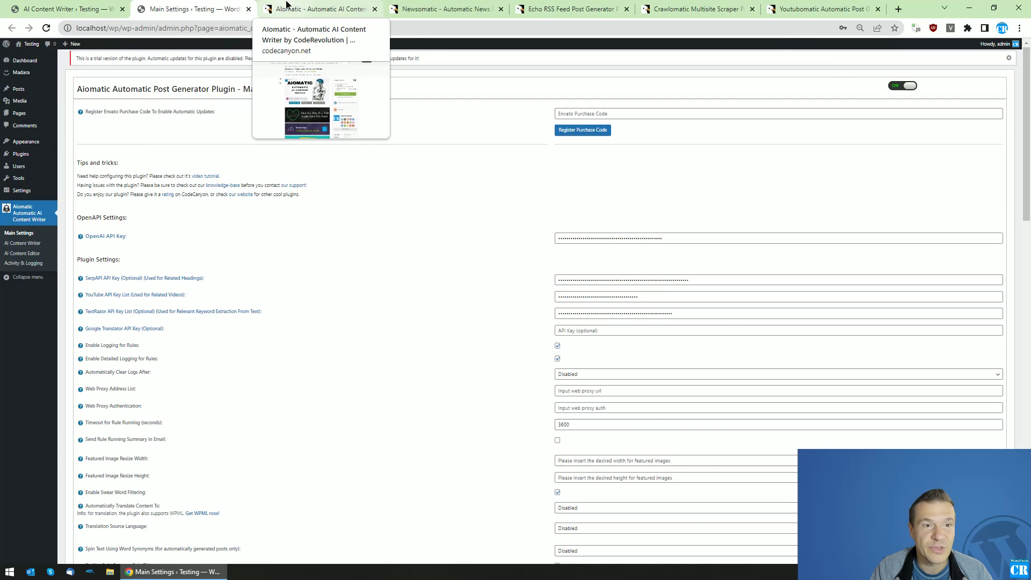
left_click(303, 9)
left_click(89, 8)
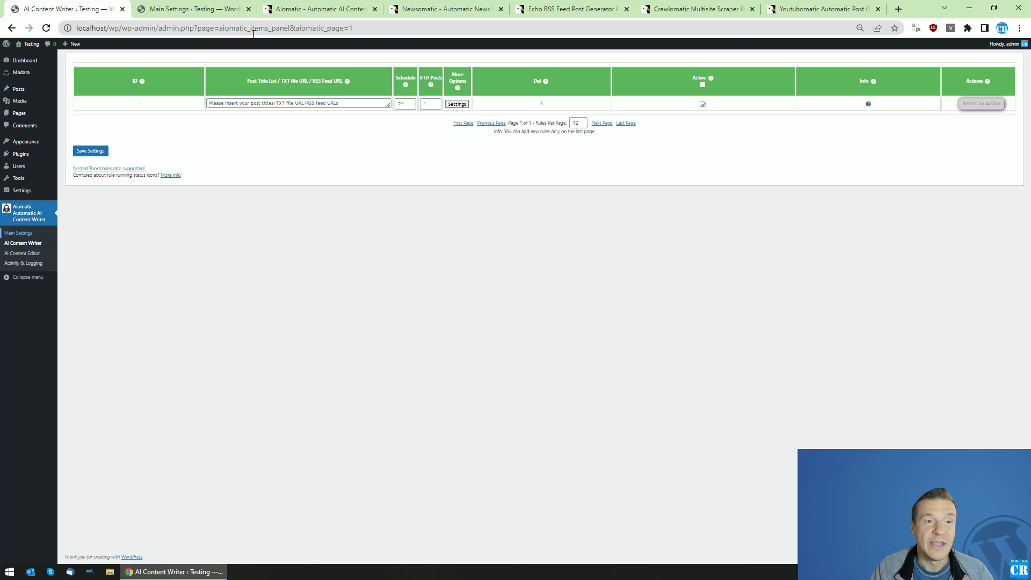
left_click(224, 8)
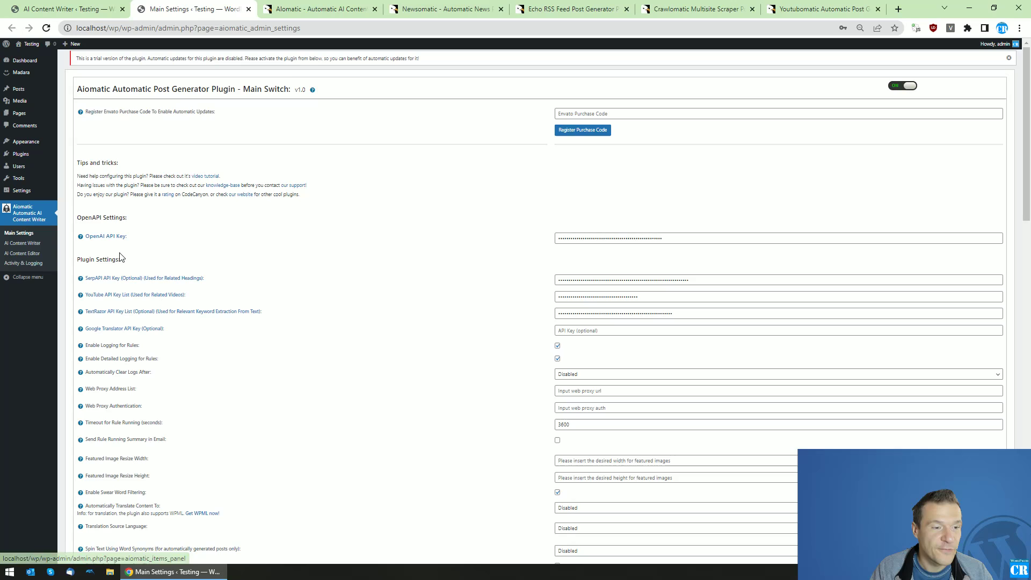
scroll(123, 237, "down", 2)
scroll(145, 258, "down", 5)
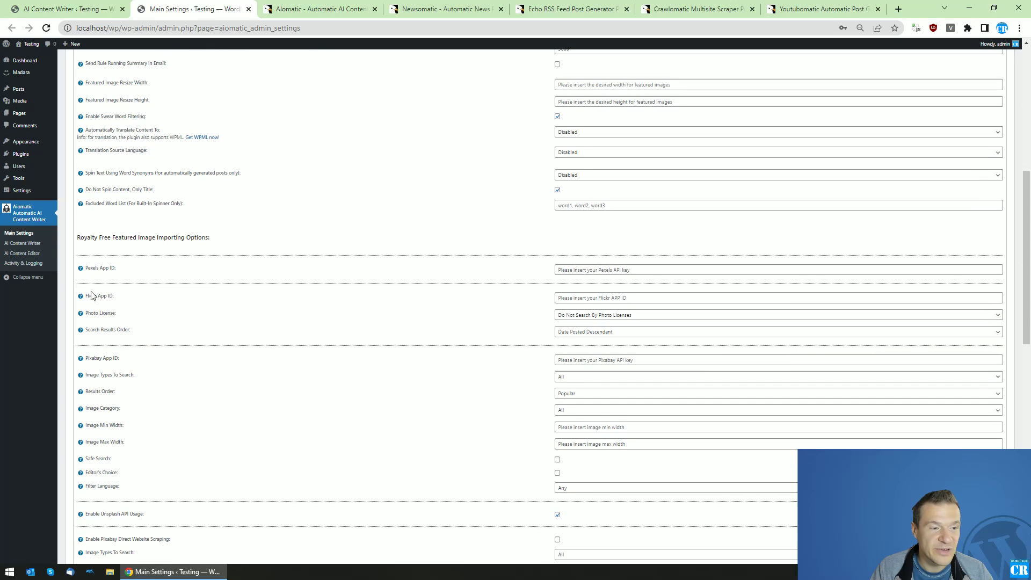
scroll(99, 344, "down", 2)
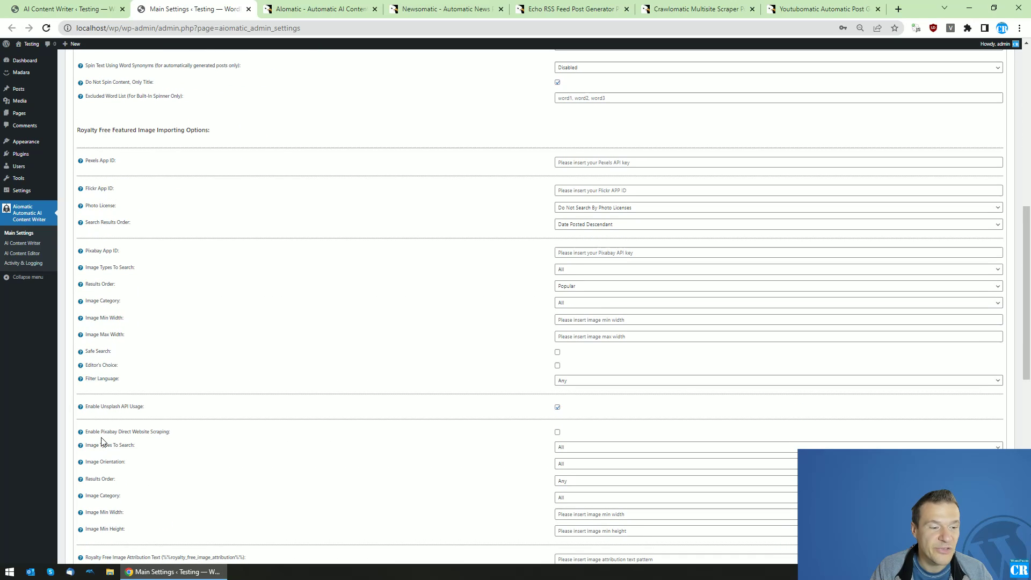
scroll(111, 376, "up", 6)
scroll(112, 362, "up", 3)
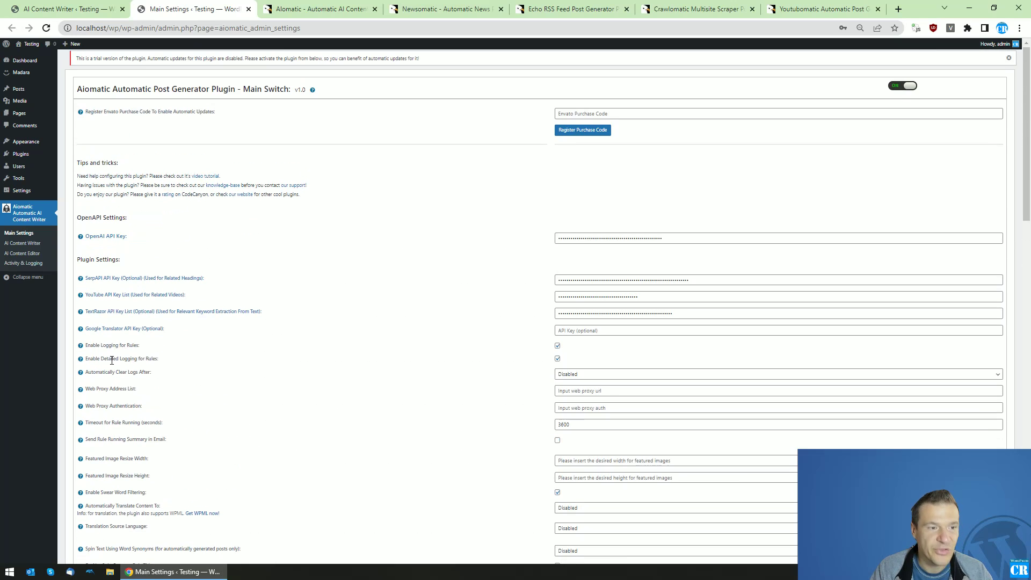
left_click(87, 6)
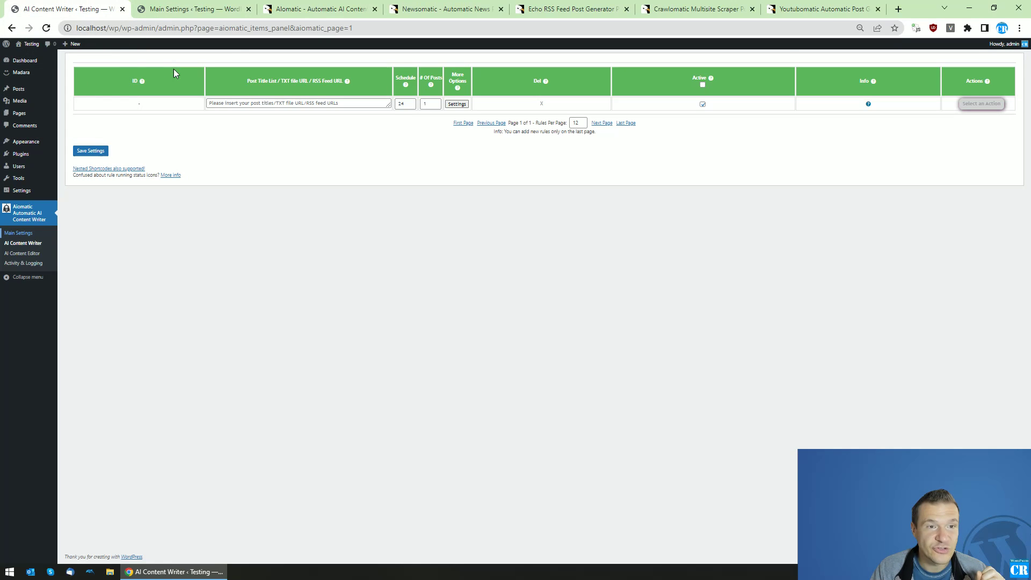
left_click(302, 8)
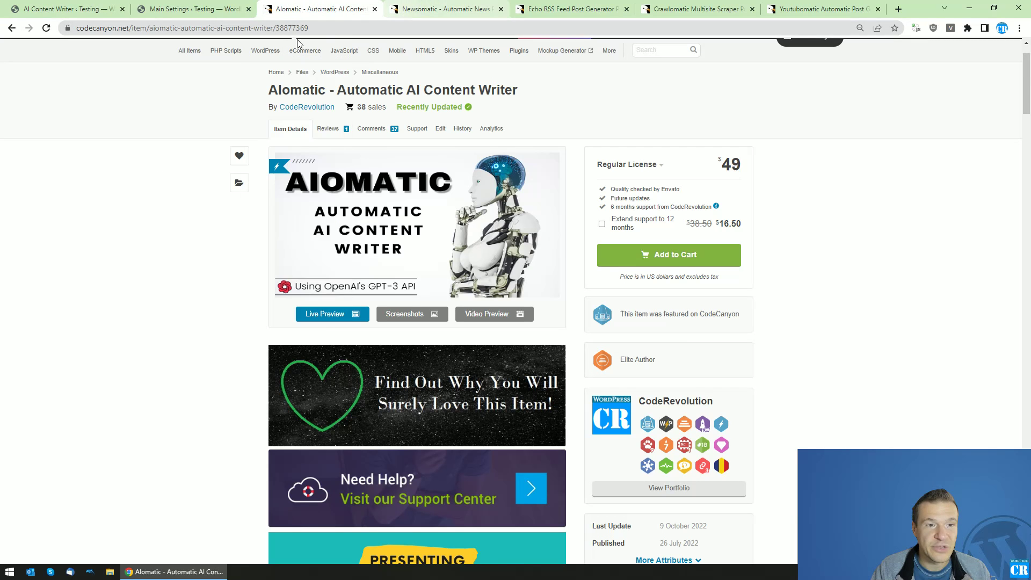
left_click(446, 9)
left_click(618, 11)
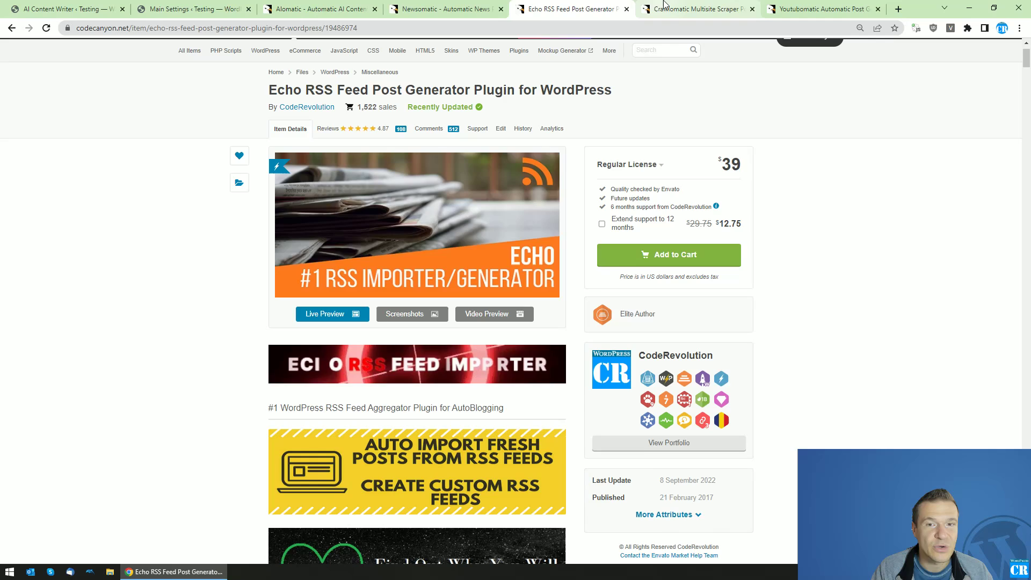
key("ctrl+Tab")
key("ctrl+Tab")
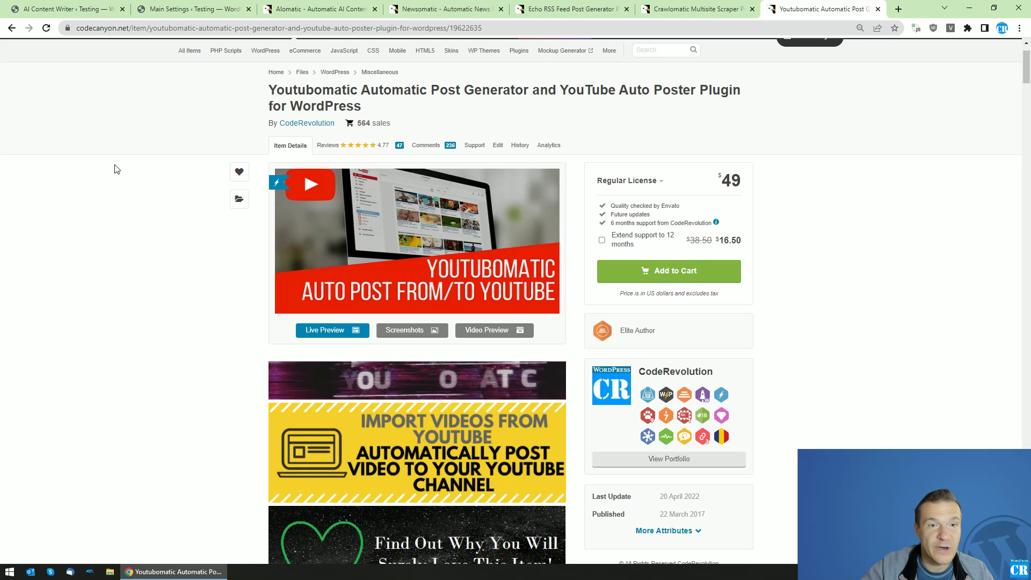
Enter 'How to become a pro poker player?' in the rule's Post Title List.
left_click(147, 9)
left_click(94, 8)
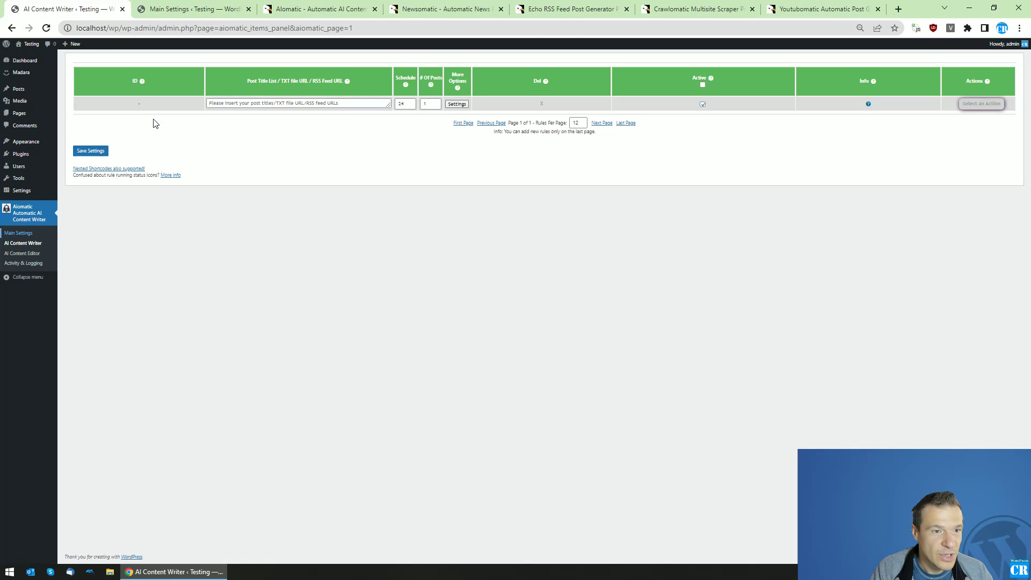
left_click(237, 101)
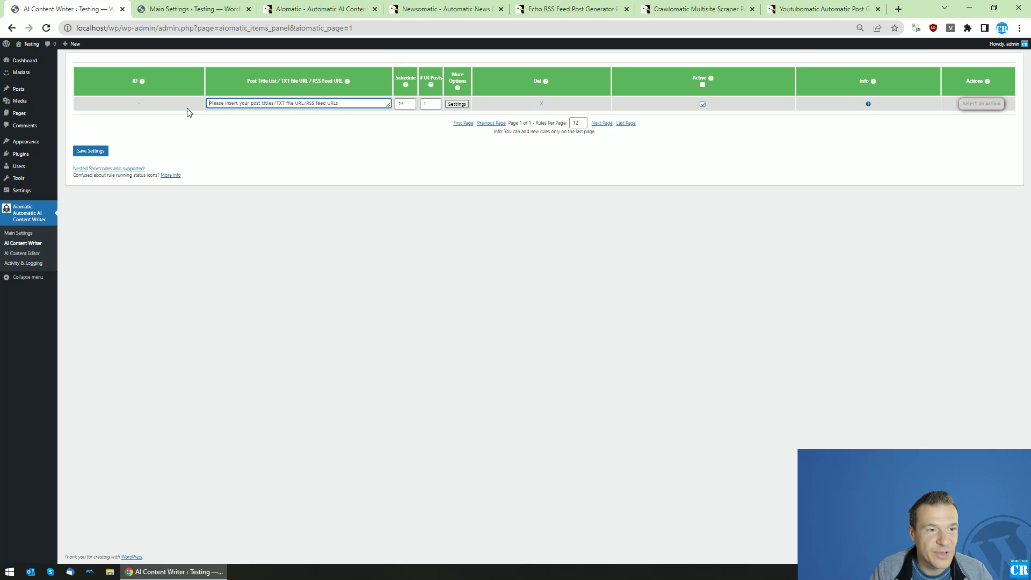
type("H")
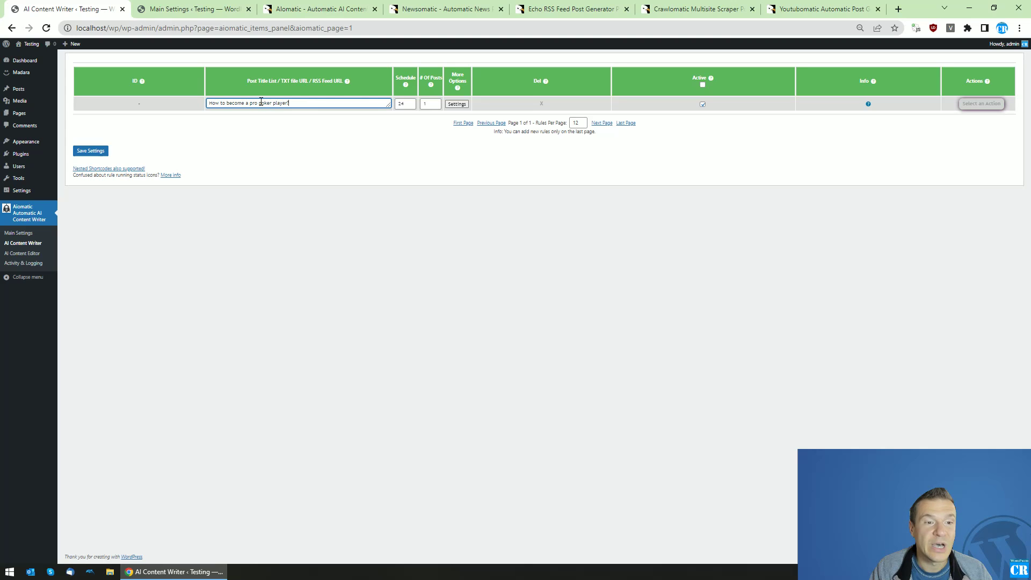
Open Aiomatic Main Settings in a new tab and go to its Activity & Logging page.
left_click(26, 233)
middle_click(26, 233)
left_click(172, 9)
scroll(215, 301, "down", 1)
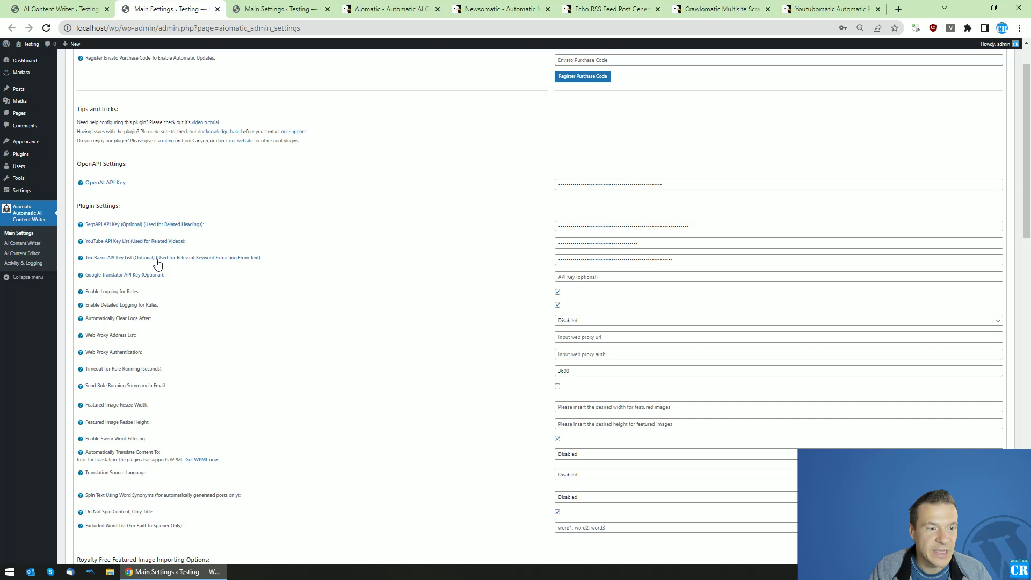
scroll(132, 290, "down", 5)
scroll(132, 298, "down", 10)
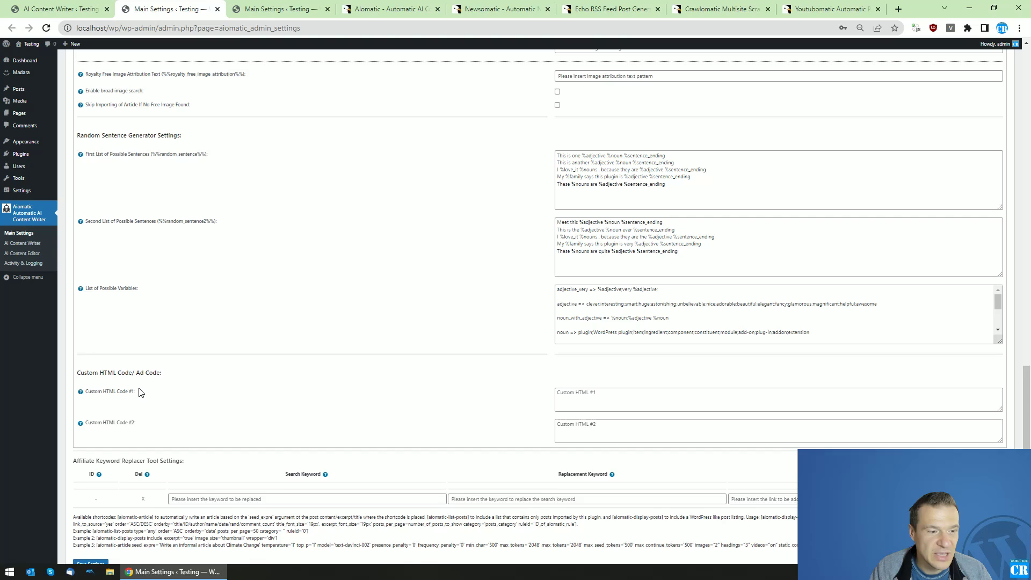
scroll(132, 299, "down", 5)
left_click(18, 264)
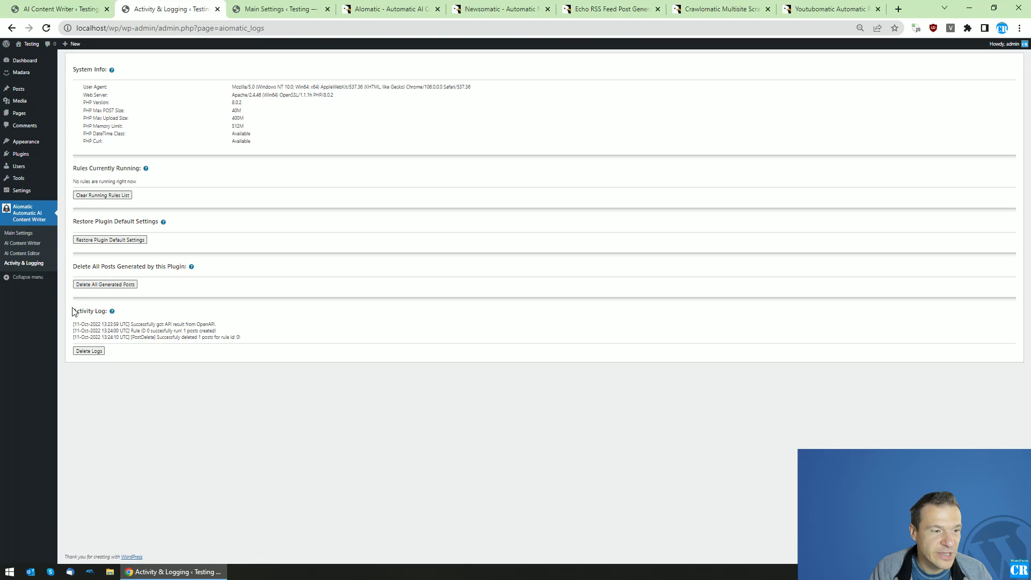
Save the poker title as rule 0 and enable 'Auto Get A Royalty Free Featured Image' for it.
key("ctrl+shift+Tab")
left_click(91, 151)
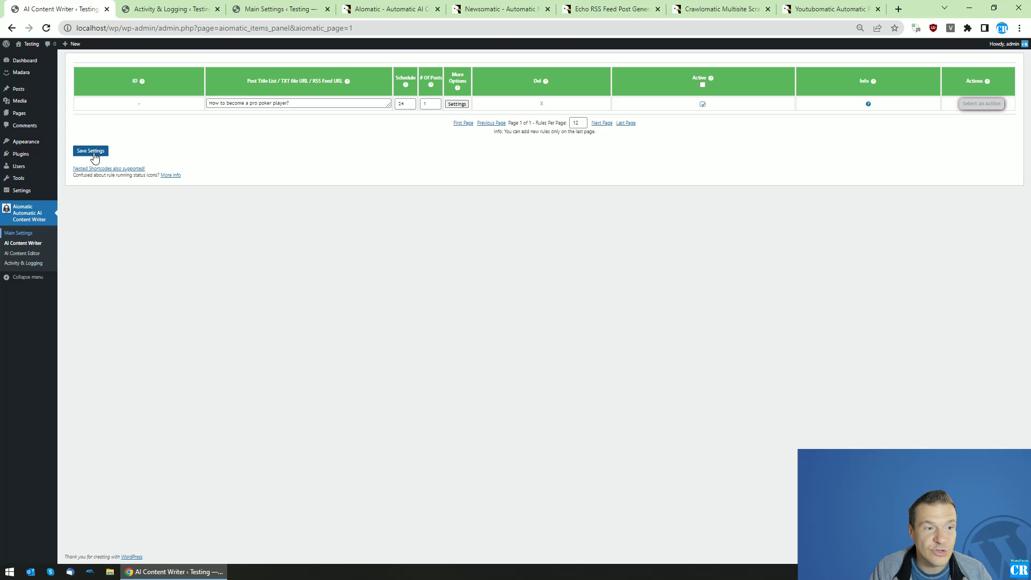
left_click(457, 104)
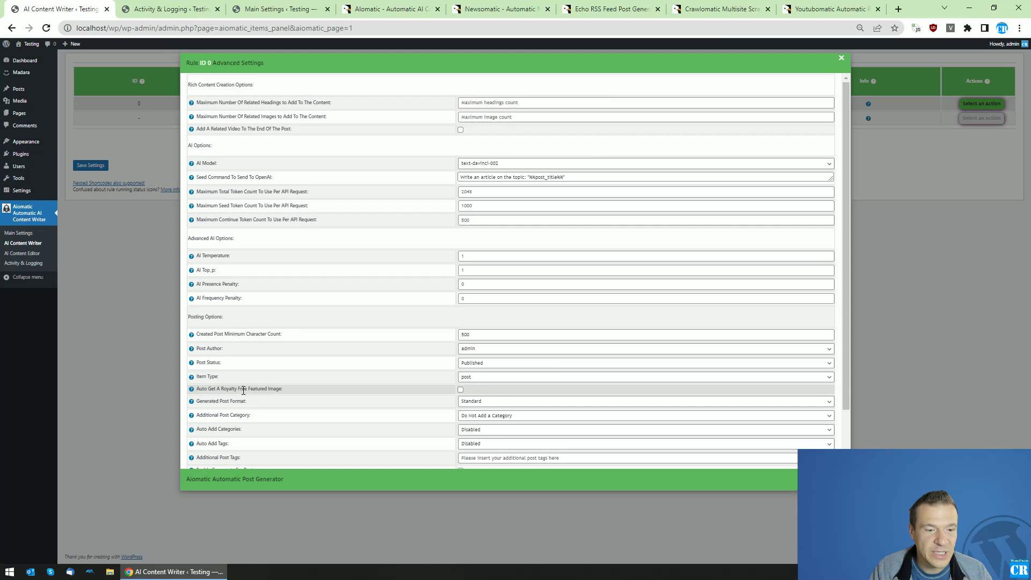
left_click(461, 390)
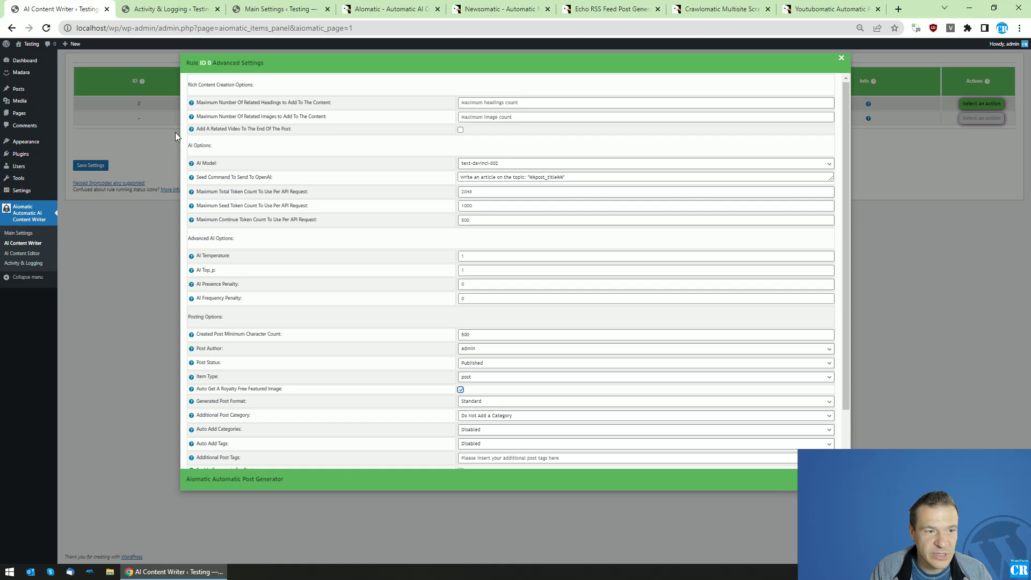
left_click(90, 171)
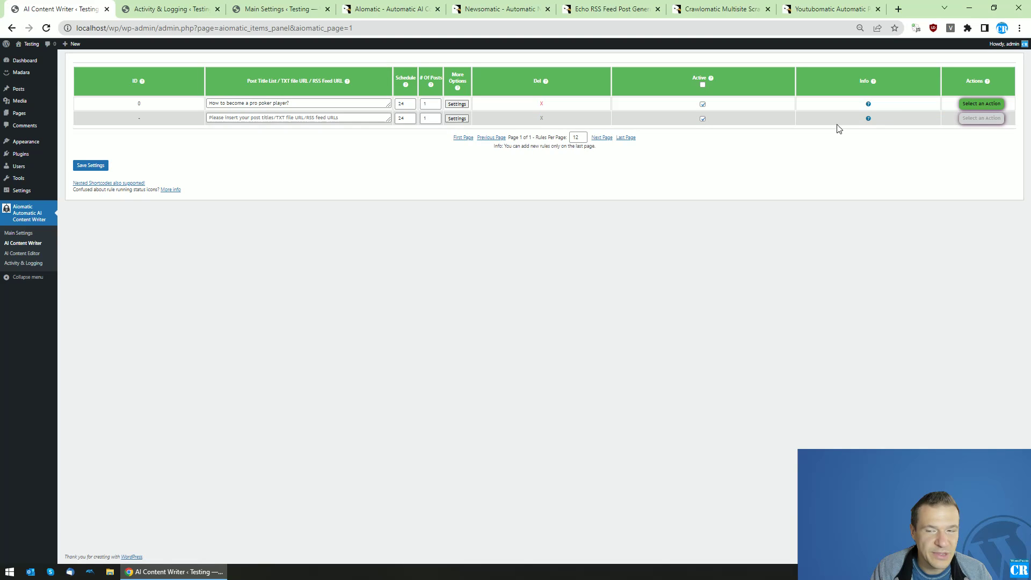
Run the poker rule now via Select an Action and confirm.
left_click(976, 106)
left_click(975, 118)
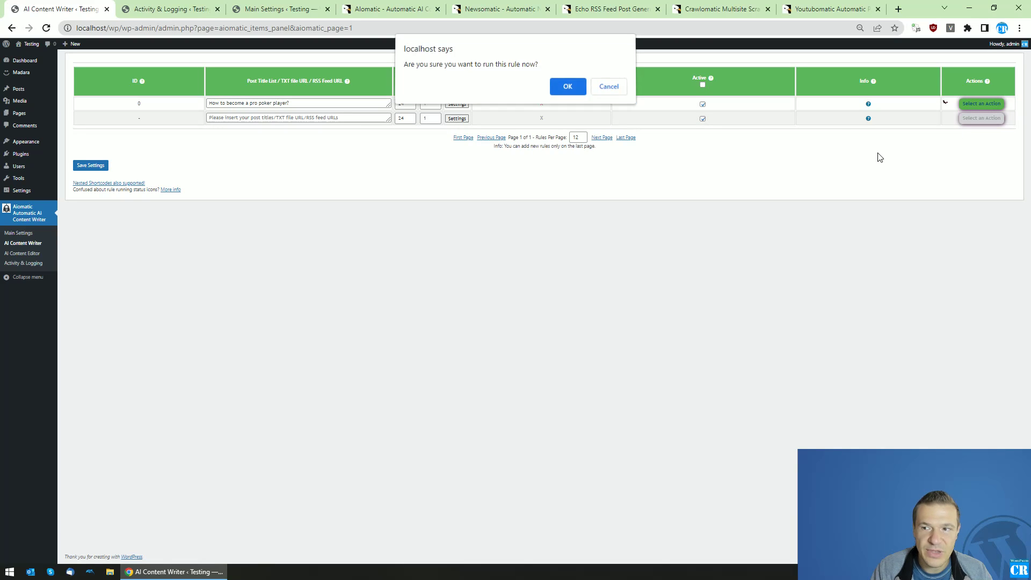
key("Return")
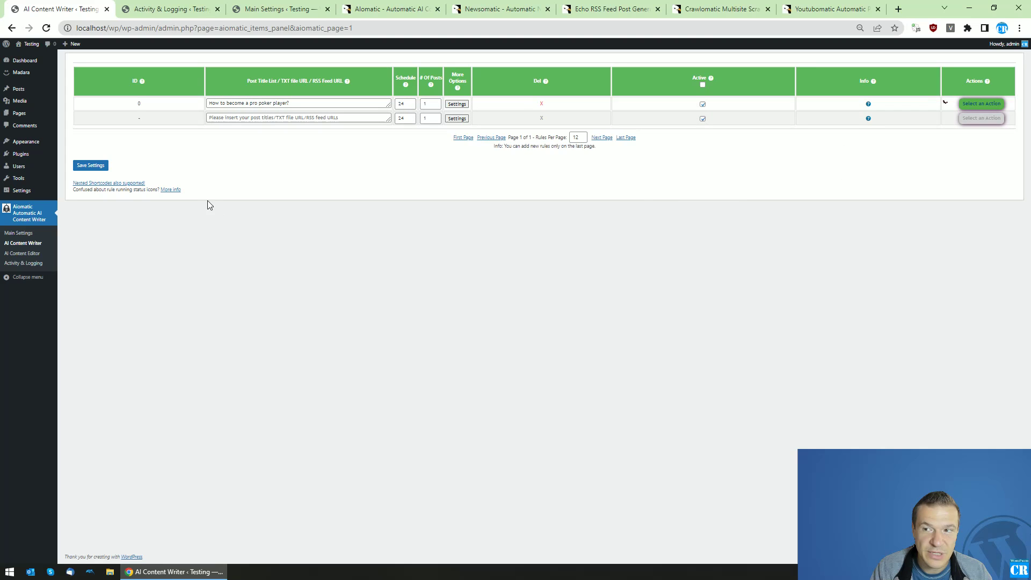
Open the site homepage in a new tab and reload it until the new poker post appears.
middle_click(74, 44)
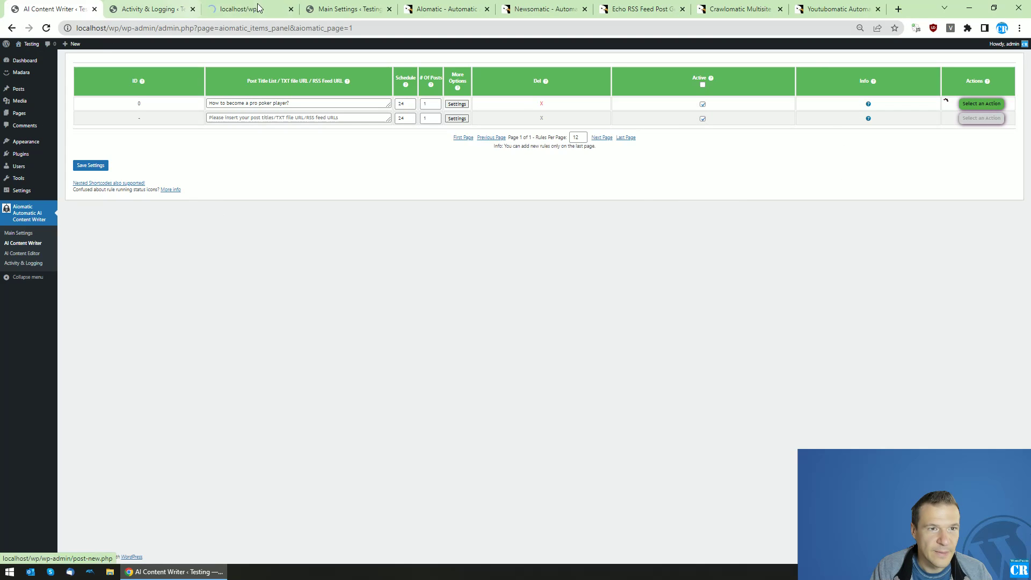
left_click(258, 8)
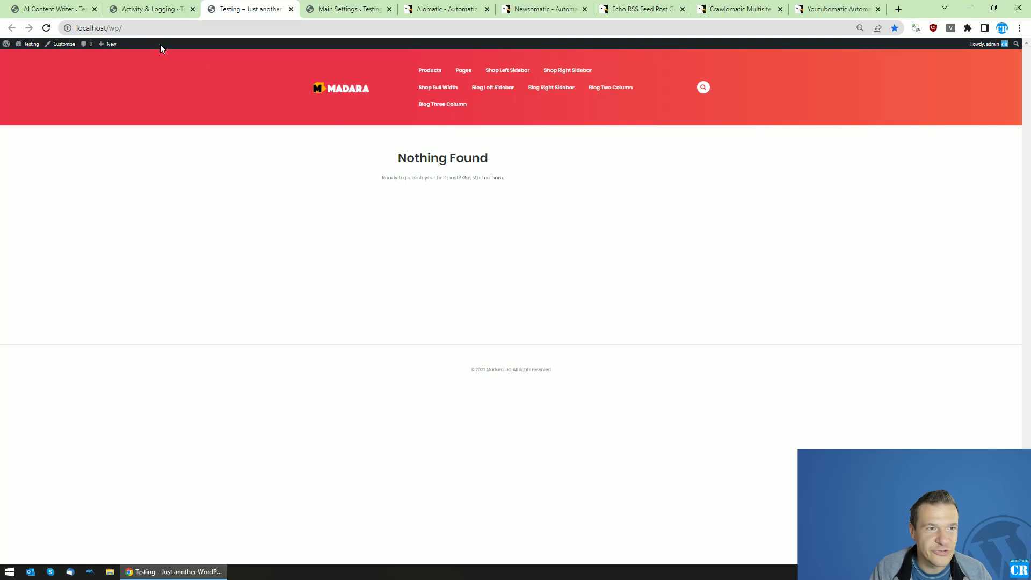
left_click(59, 8)
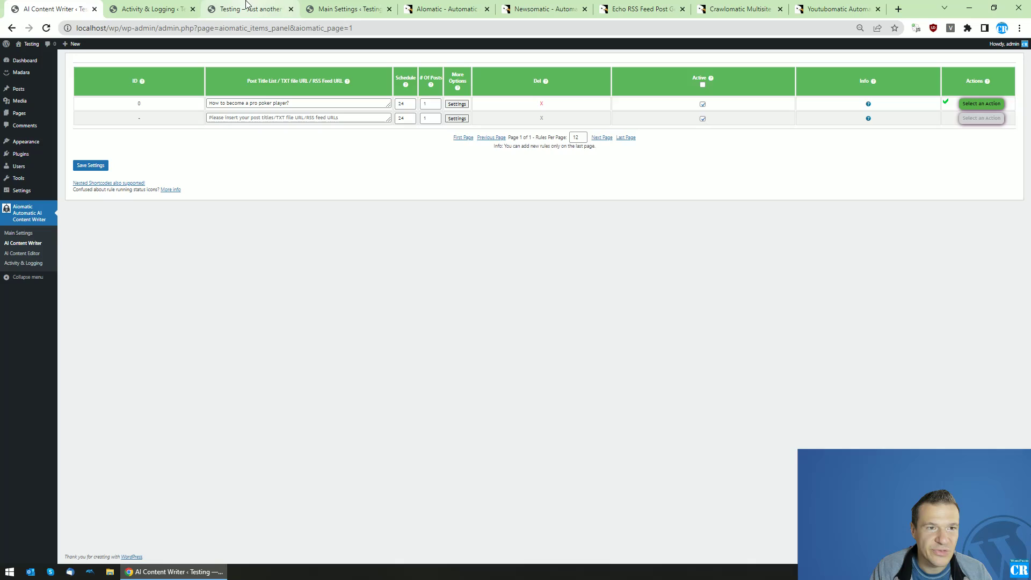
left_click(243, 9)
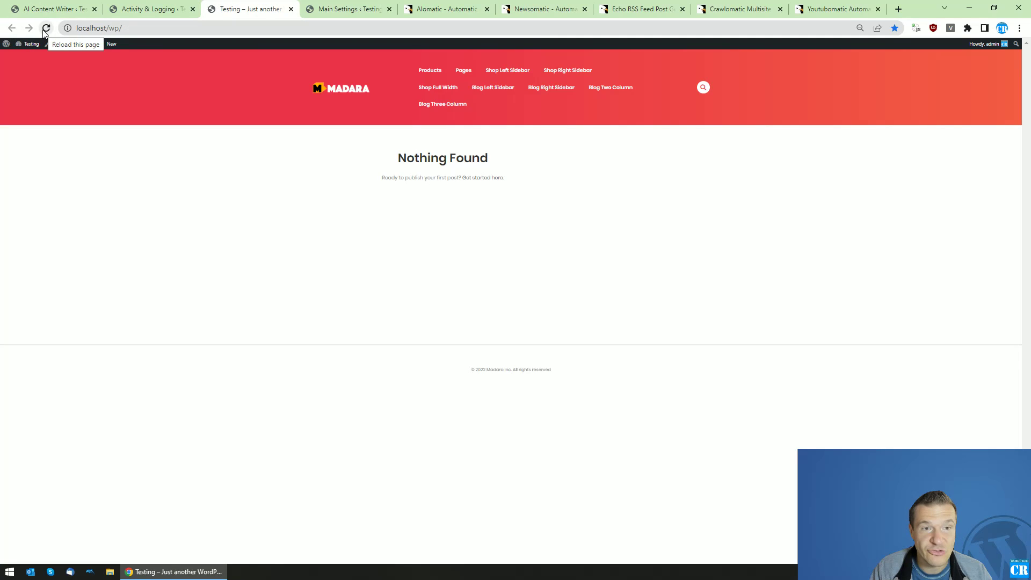
left_click(45, 29)
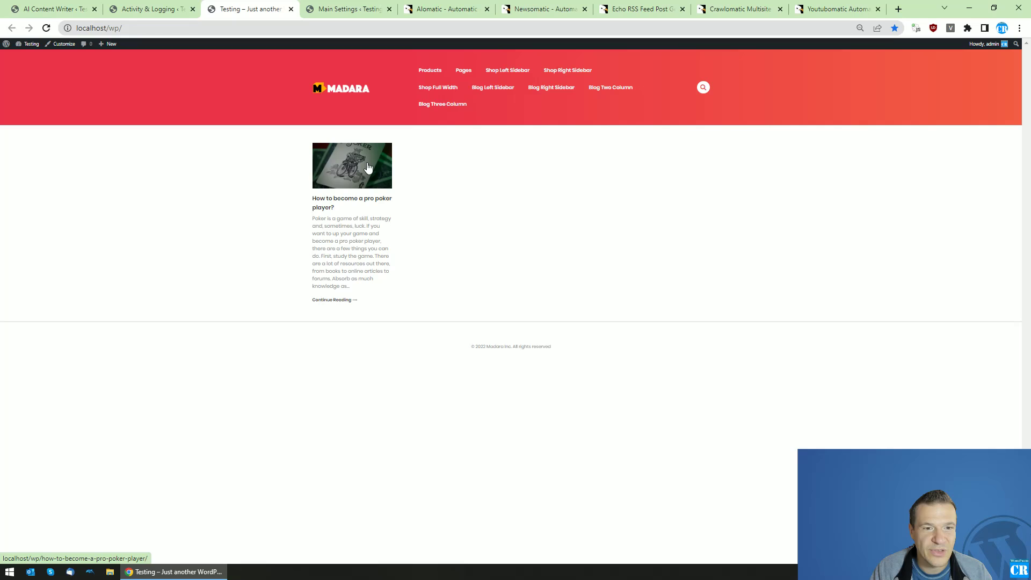
left_click(138, 7)
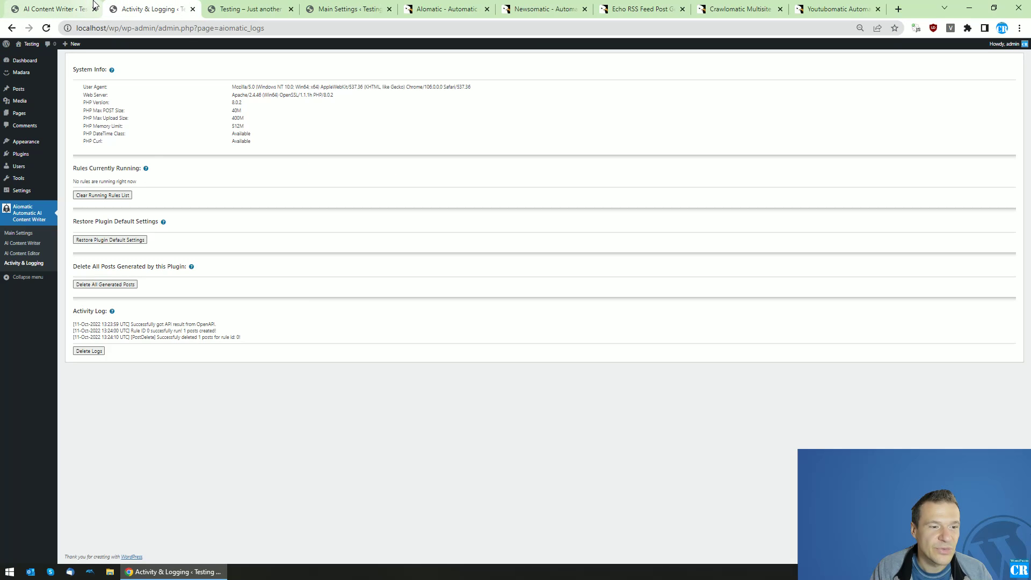
Reload the activity log and highlight the entry showing the Unsplash image found for keyword 'Poker'.
left_click(47, 28)
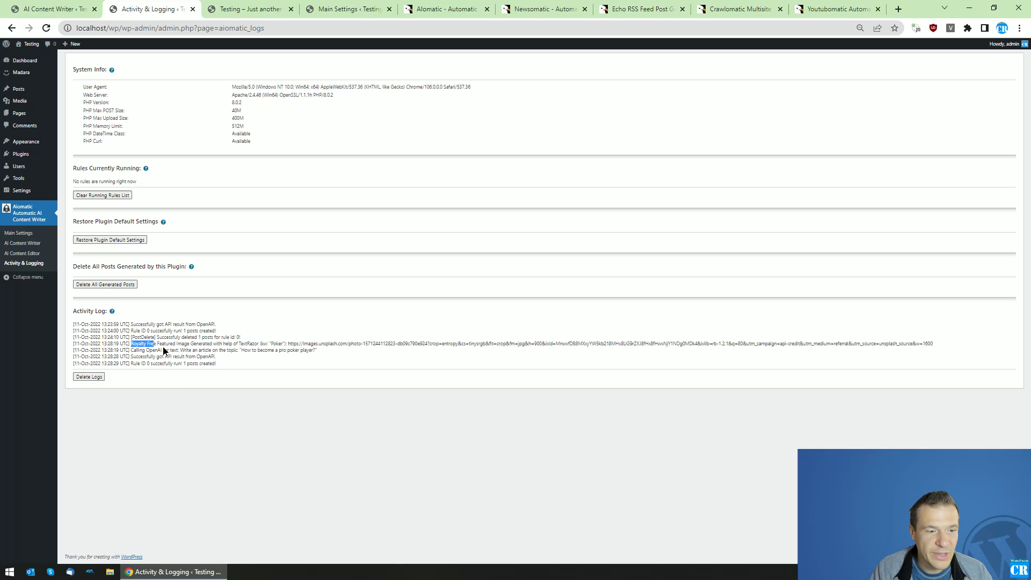
left_click_drag(132, 344, 250, 343)
double_click(250, 343)
left_click(250, 344)
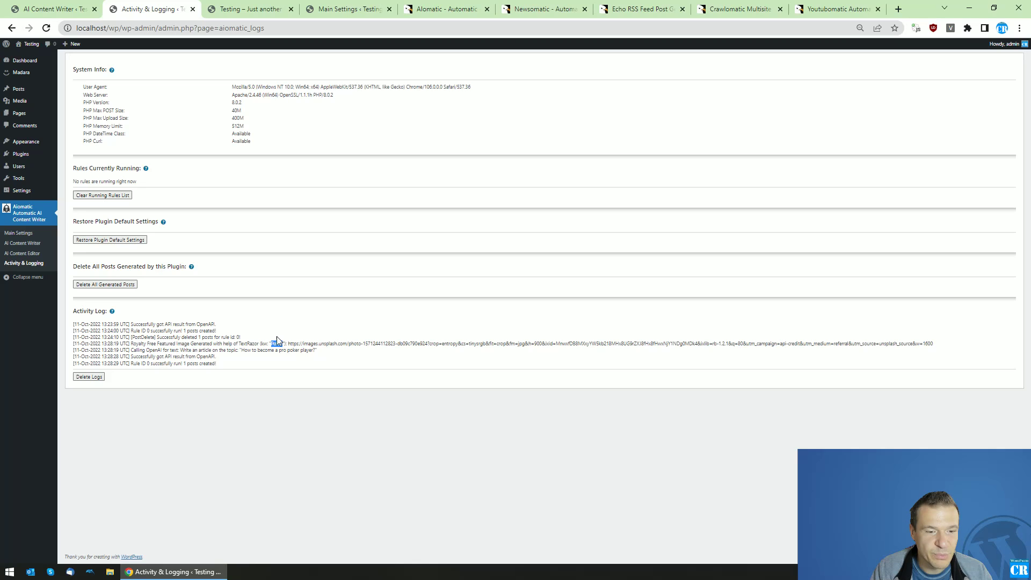
left_click_drag(288, 344, 519, 344)
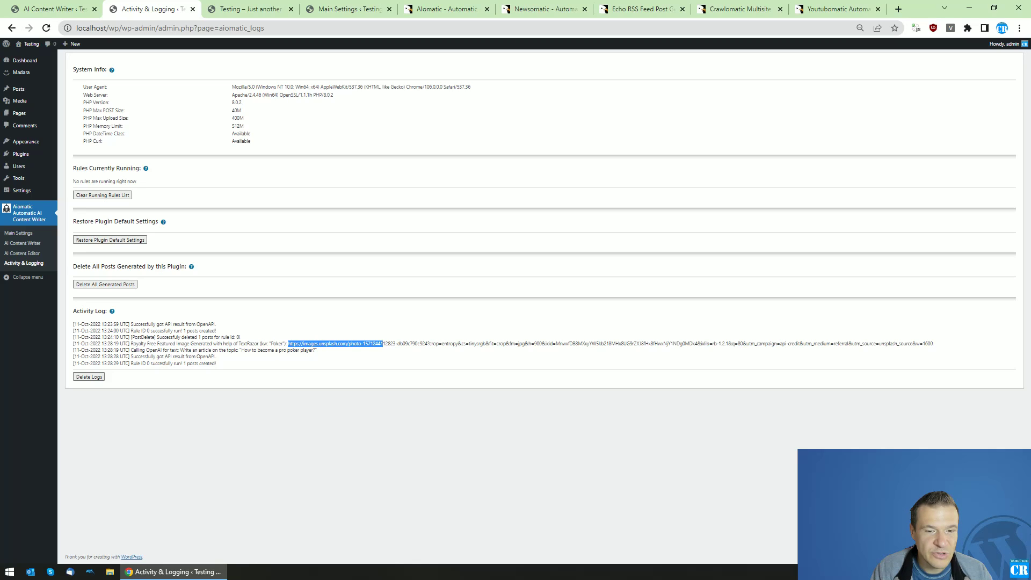
double_click(326, 344)
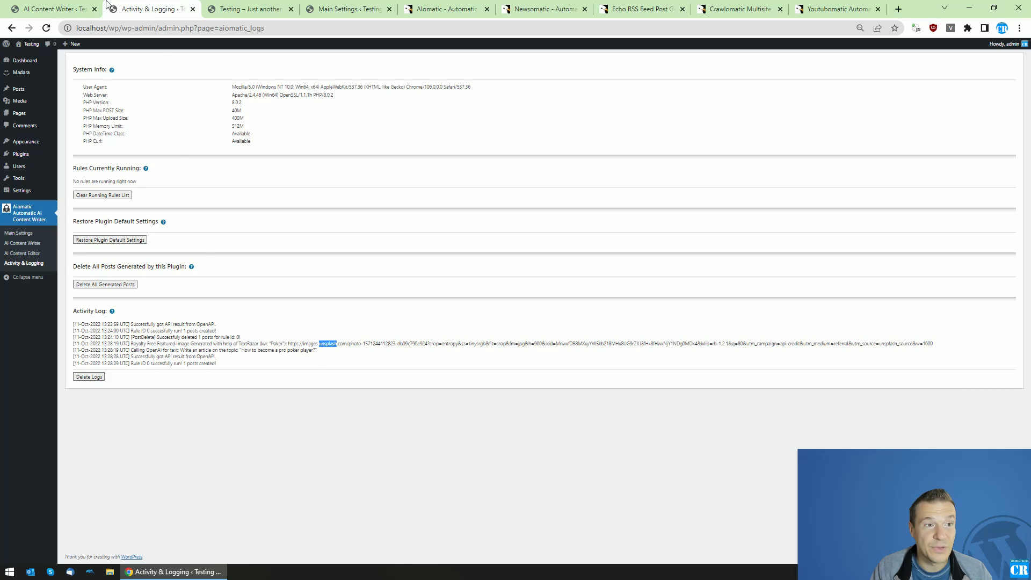
key("ctrl+1")
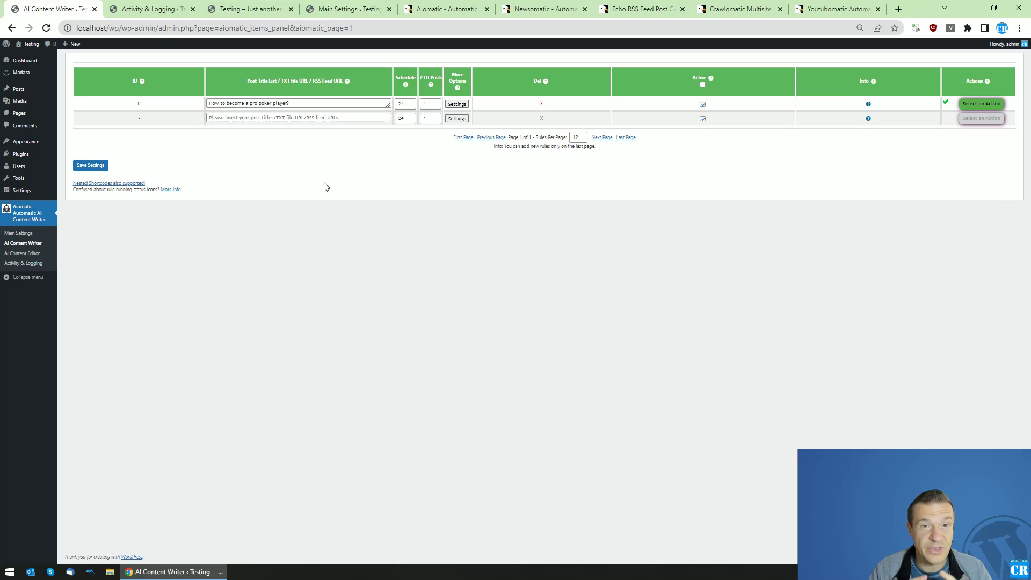
key("ctrl+4")
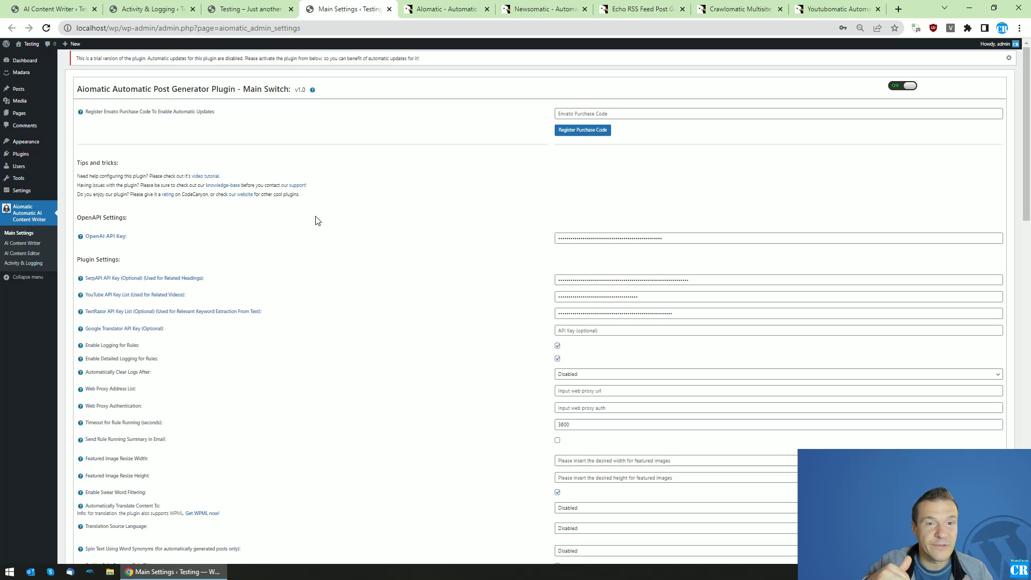
left_click(279, 7)
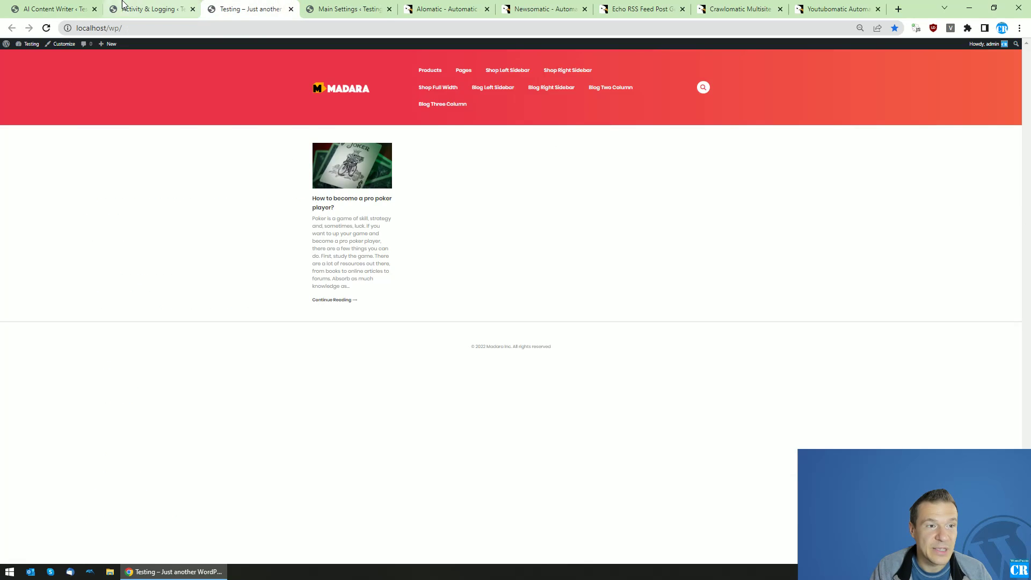
left_click(125, 7)
left_click(75, 5)
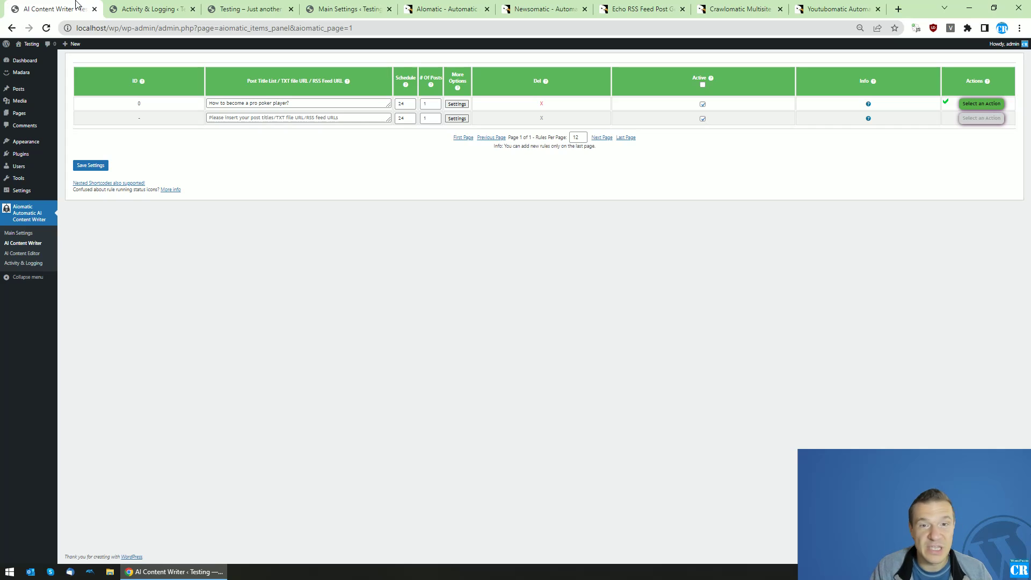